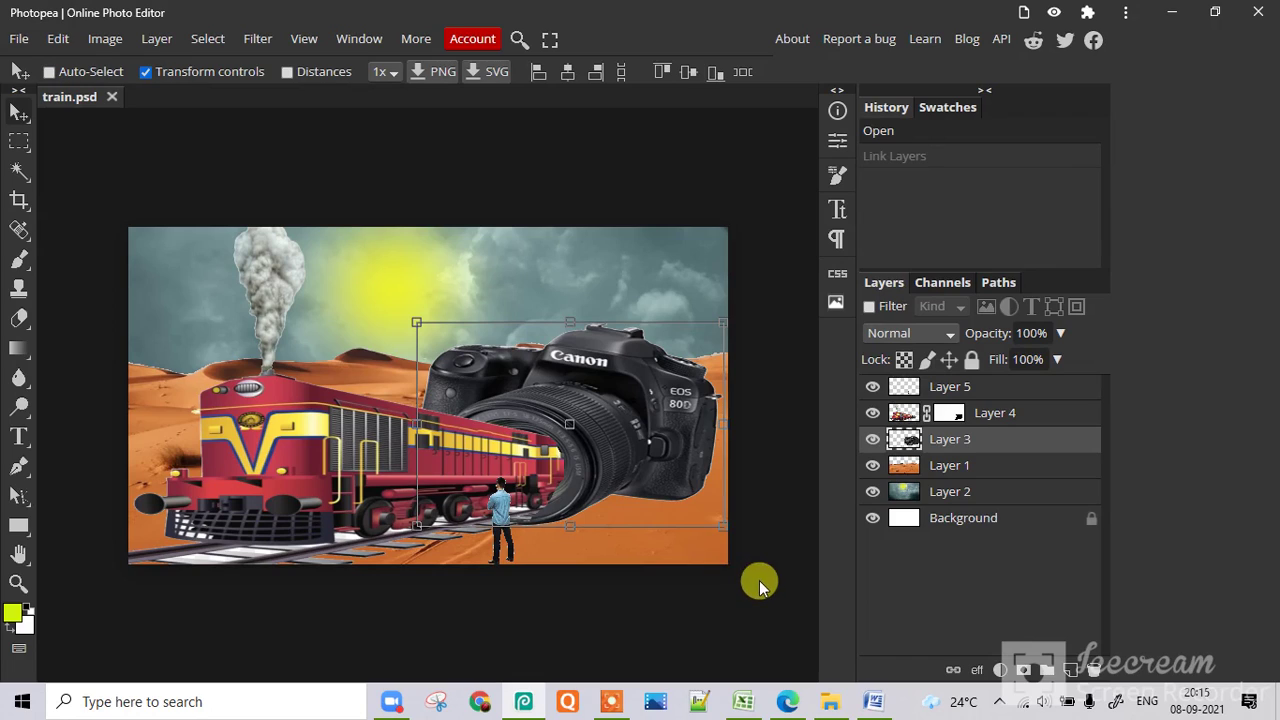
- Start Free Transform on the camera layer from its corner rotate handle
click(1000, 418)
click(980, 438)
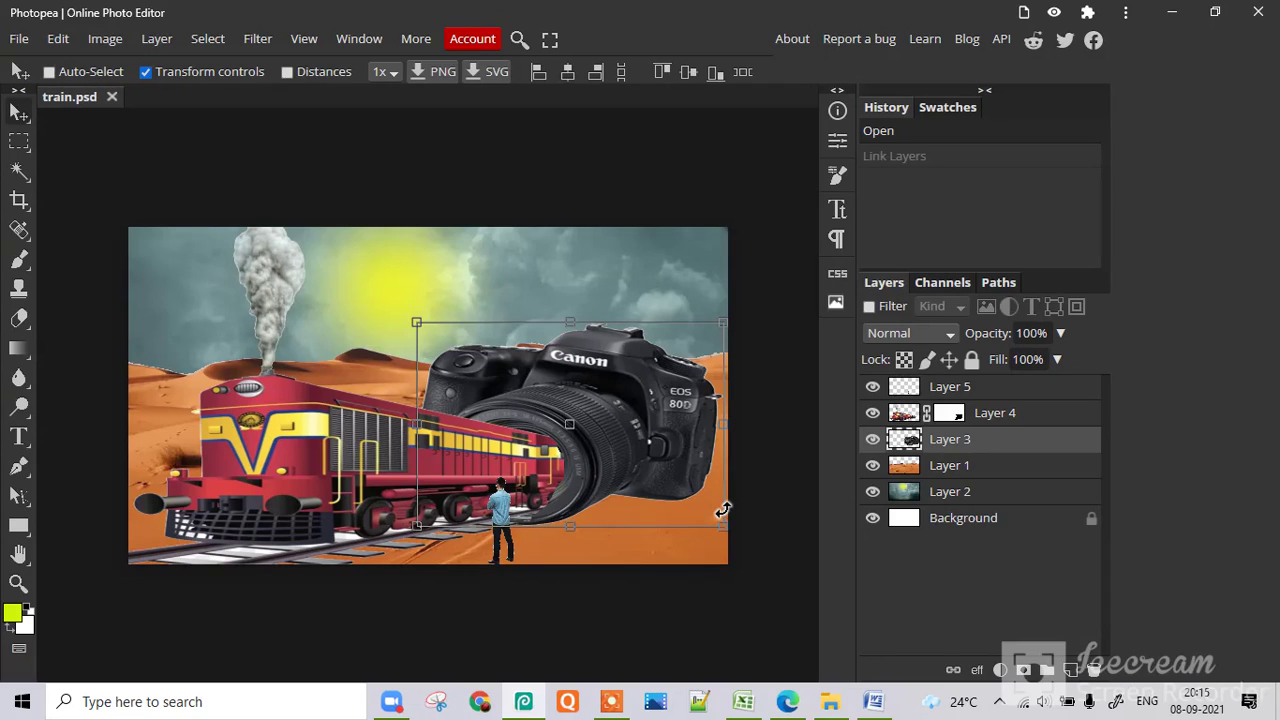
click(723, 510)
- Drag the rotate handle to tilt the Canon camera layer about 0.6 degrees
mouse_move(725, 510)
mouse_down()
mouse_move(706, 384)
mouse_move(666, 354)
mouse_move(580, 343)
mouse_move(651, 343)
mouse_move(532, 389)
mouse_move(560, 454)
mouse_move(620, 458)
mouse_up()
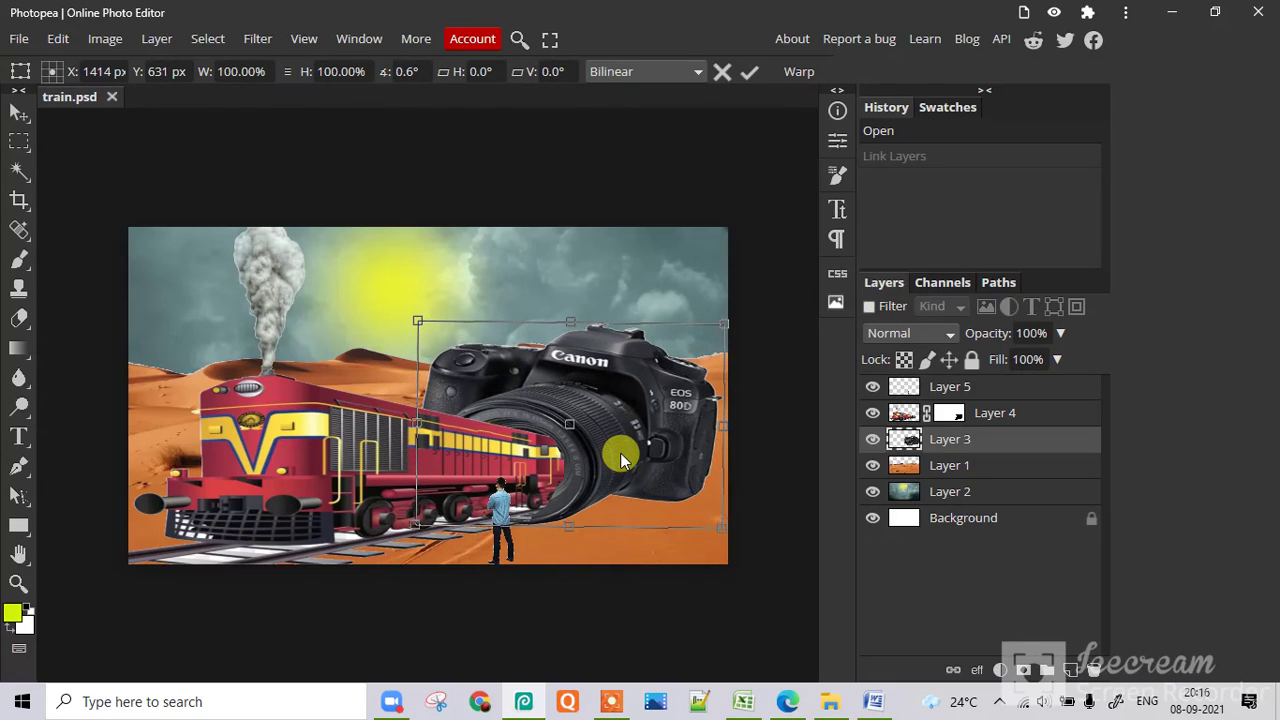